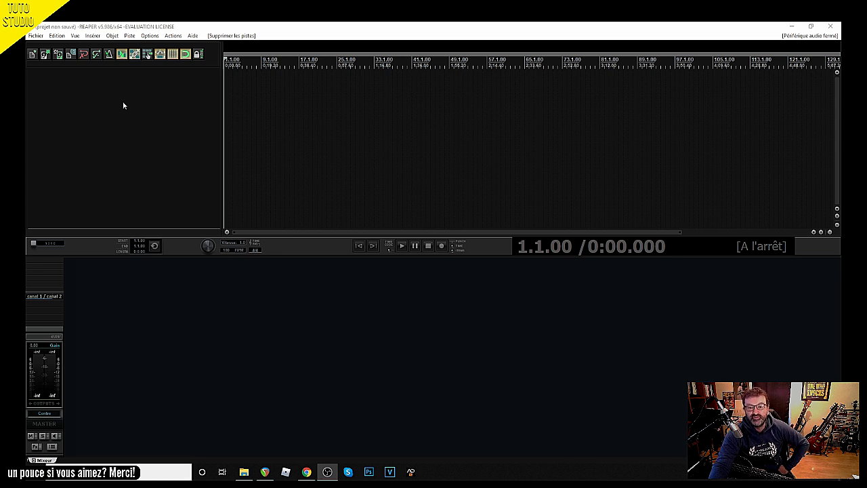
Step: Switch to Chrome and examine the downloadable packs and playbacks on the Bassistik Live page of bassistik.com
{"action": "left_click", "coordinate": [306, 472]}
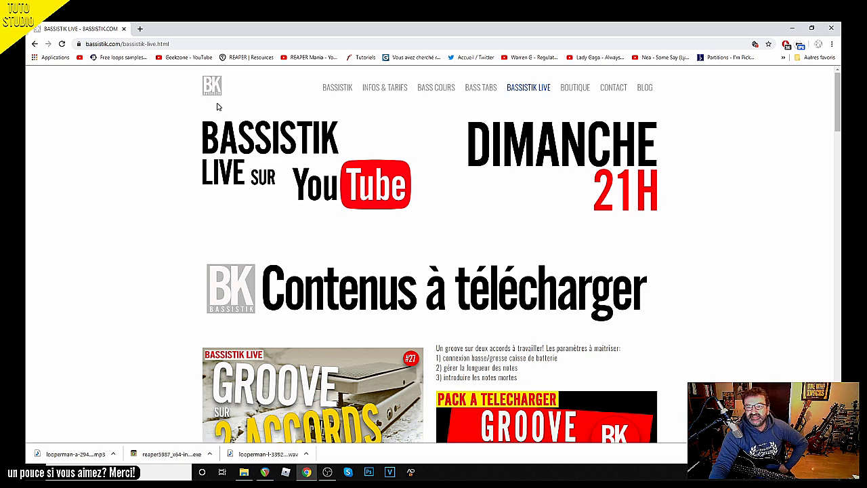
{"action": "left_click", "coordinate": [337, 88]}
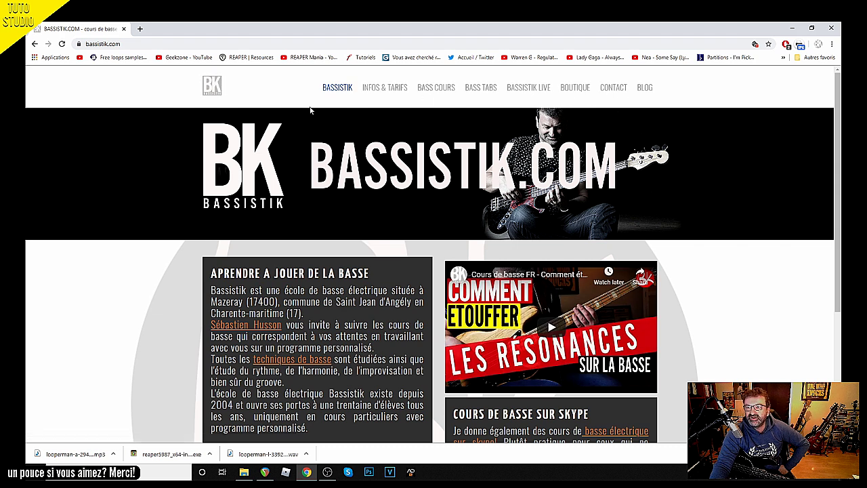
{"action": "left_click", "coordinate": [529, 89]}
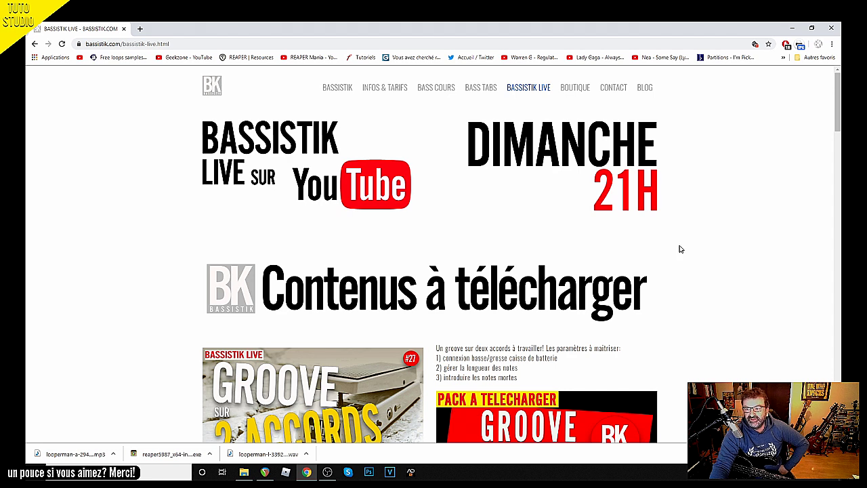
{"action": "scroll", "coordinate": [705, 227], "scroll_direction": "down", "scroll_amount": 3}
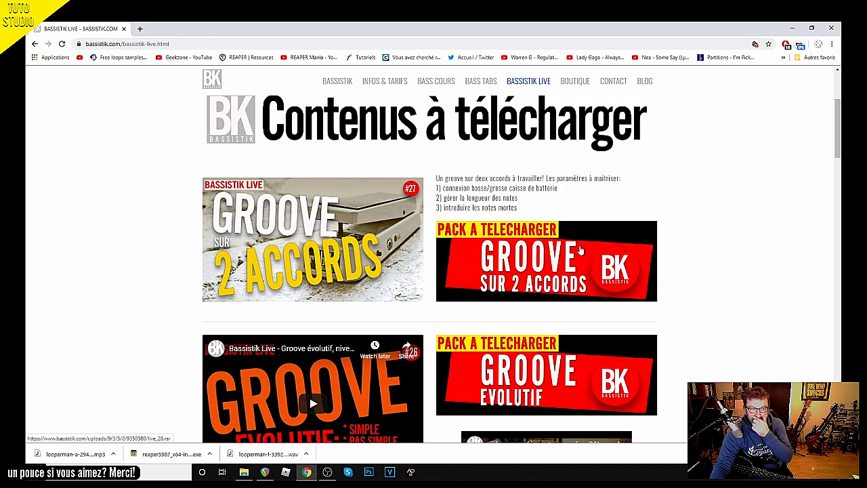
{"action": "scroll", "coordinate": [669, 234], "scroll_direction": "down", "scroll_amount": 9}
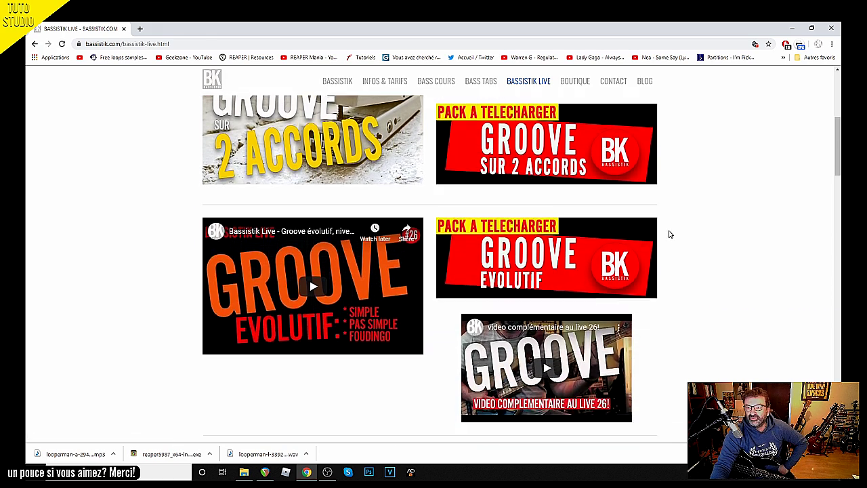
{"action": "scroll", "coordinate": [665, 234], "scroll_direction": "down", "scroll_amount": 4}
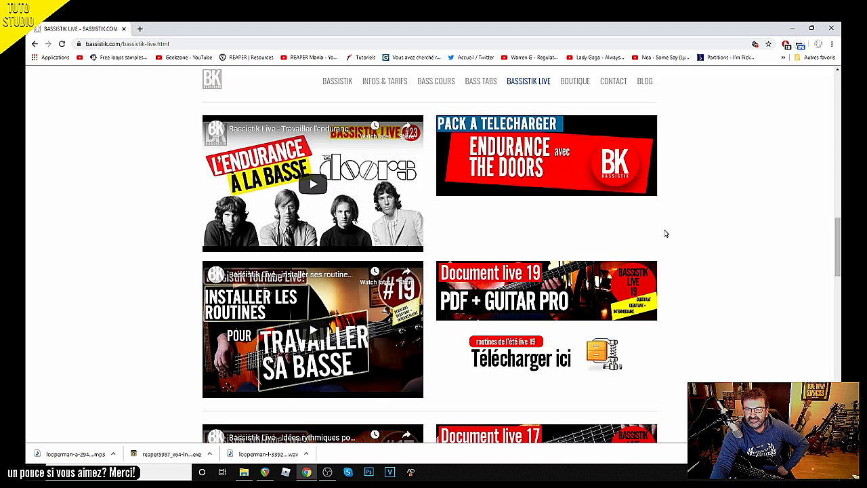
{"action": "scroll", "coordinate": [664, 233], "scroll_direction": "down", "scroll_amount": 4}
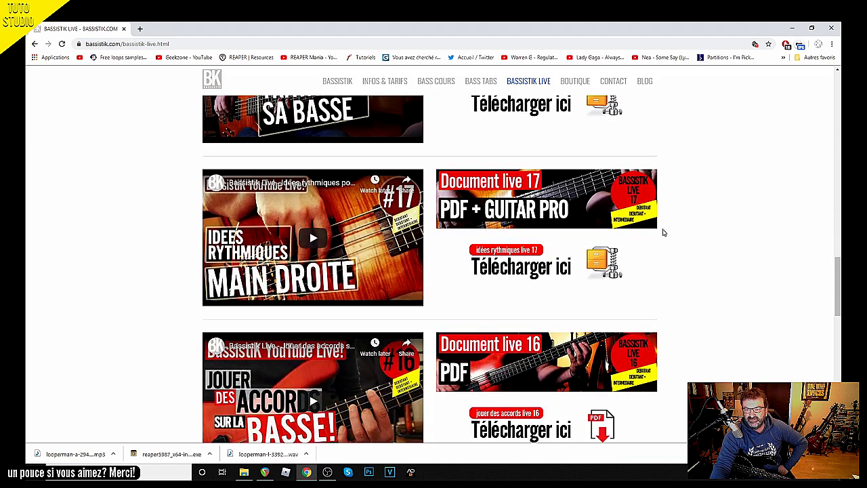
{"action": "scroll", "coordinate": [664, 232], "scroll_direction": "down", "scroll_amount": 9}
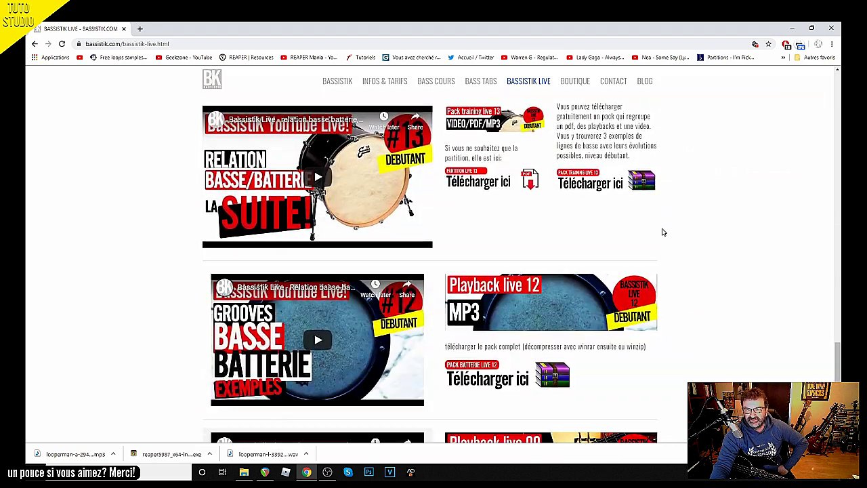
{"action": "scroll", "coordinate": [663, 232], "scroll_direction": "up", "scroll_amount": 1}
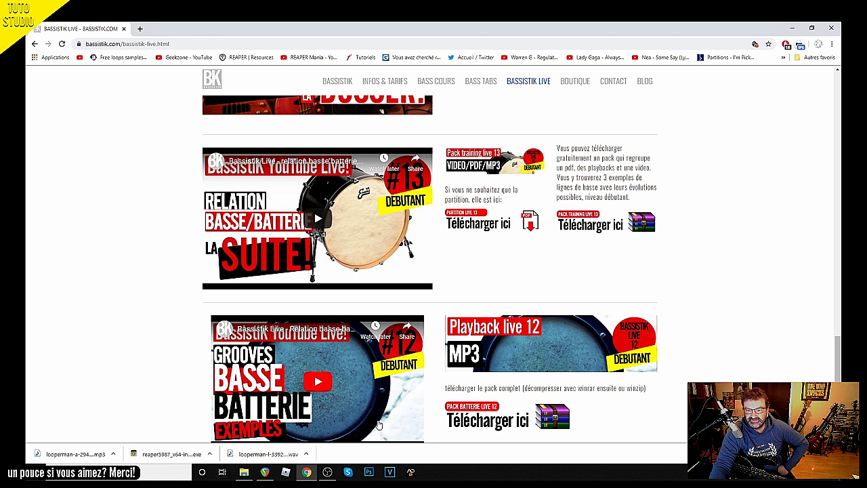
{"action": "left_click", "coordinate": [327, 472]}
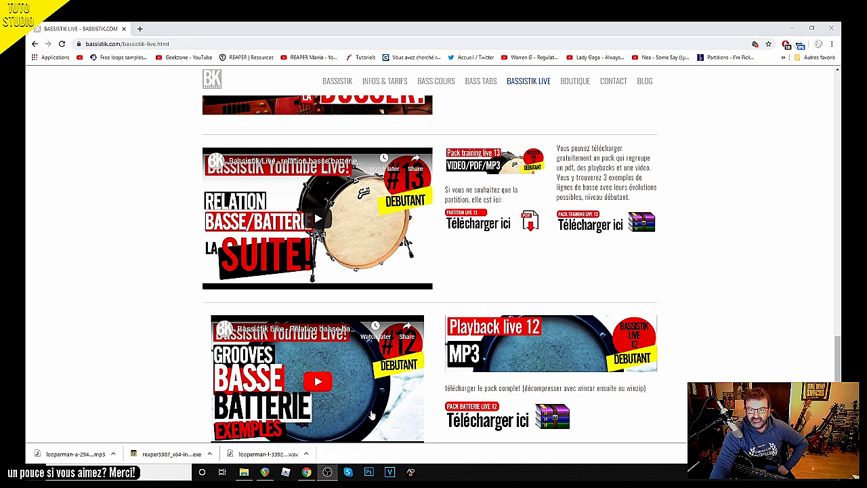
{"action": "left_click", "coordinate": [329, 474]}
{"action": "left_click", "coordinate": [329, 474]}
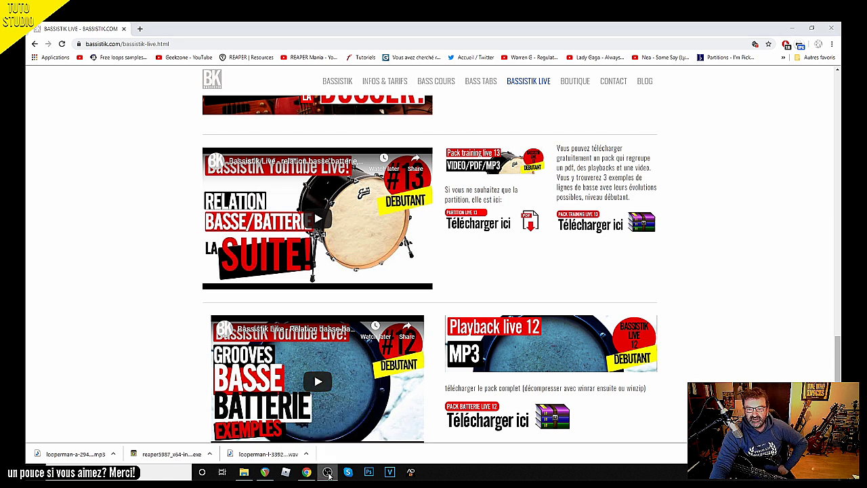
Step: Switch to REAPER and set the project's time base for items, envelopes and markers to "Battements (position seulement)"
{"action": "left_click", "coordinate": [264, 472]}
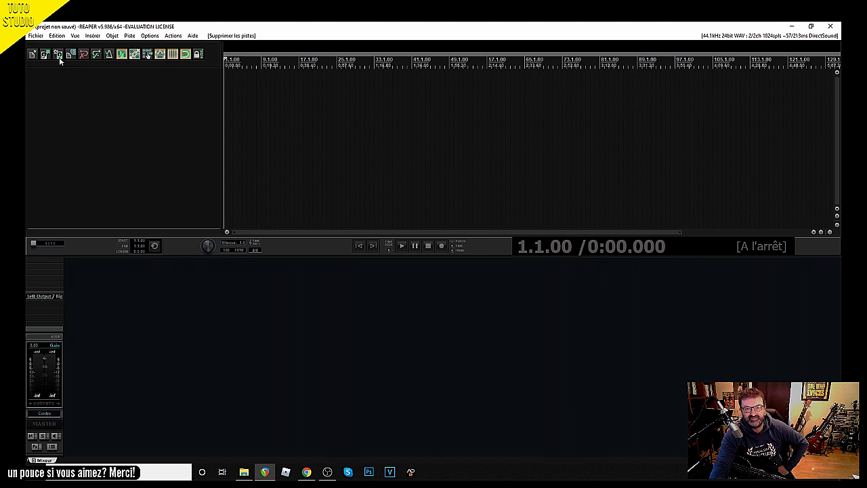
{"action": "left_click", "coordinate": [37, 36]}
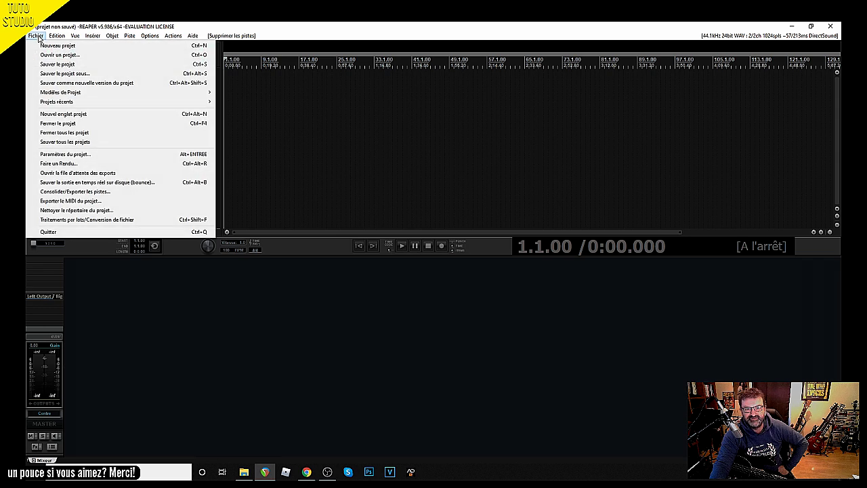
{"action": "left_click", "coordinate": [86, 155]}
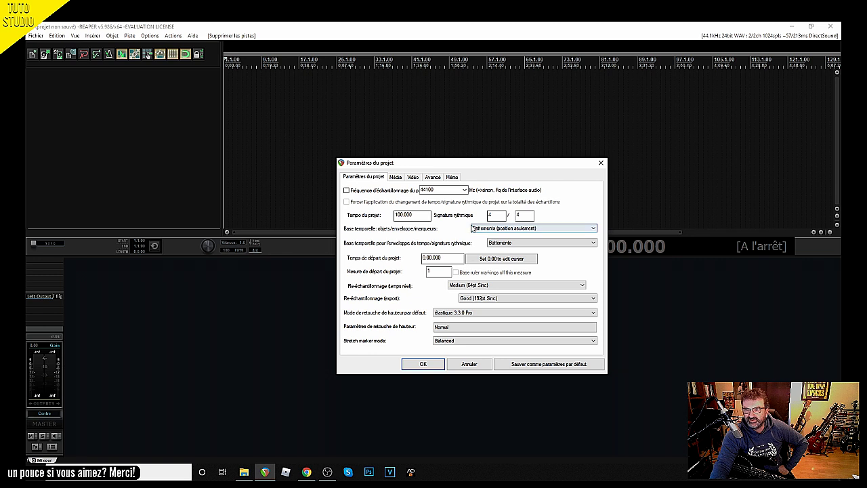
{"action": "left_click", "coordinate": [588, 229]}
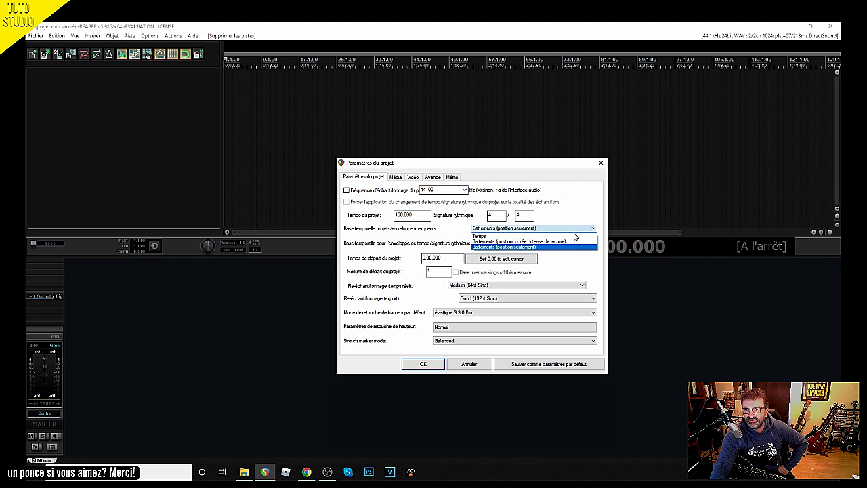
{"action": "left_click", "coordinate": [511, 247]}
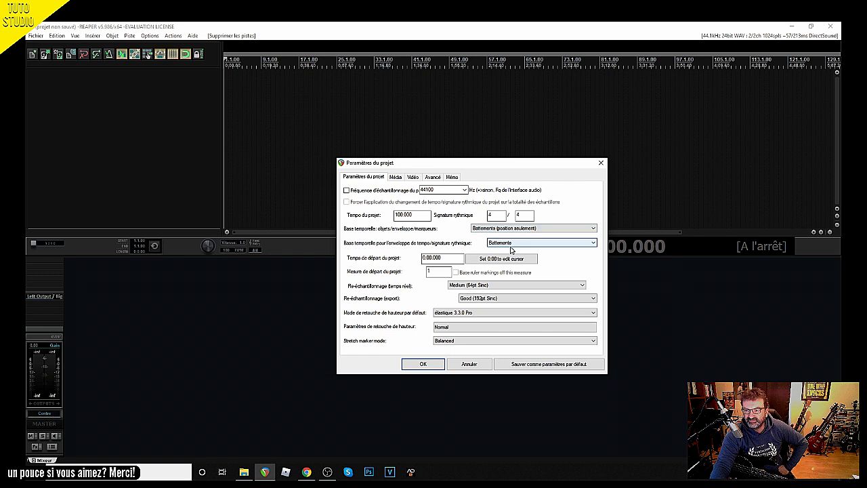
{"action": "left_click", "coordinate": [423, 365]}
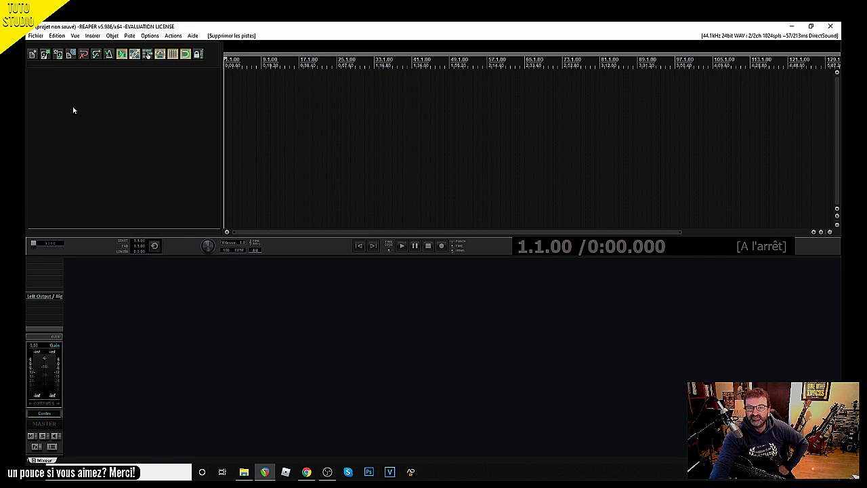
Step: Insert a new track in the empty project and turn off the metronome
{"action": "right_click", "coordinate": [121, 119]}
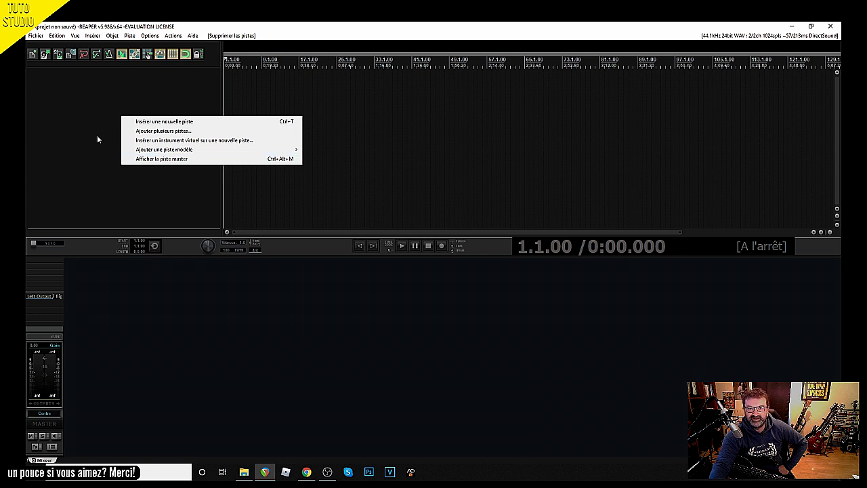
{"action": "left_click", "coordinate": [157, 122]}
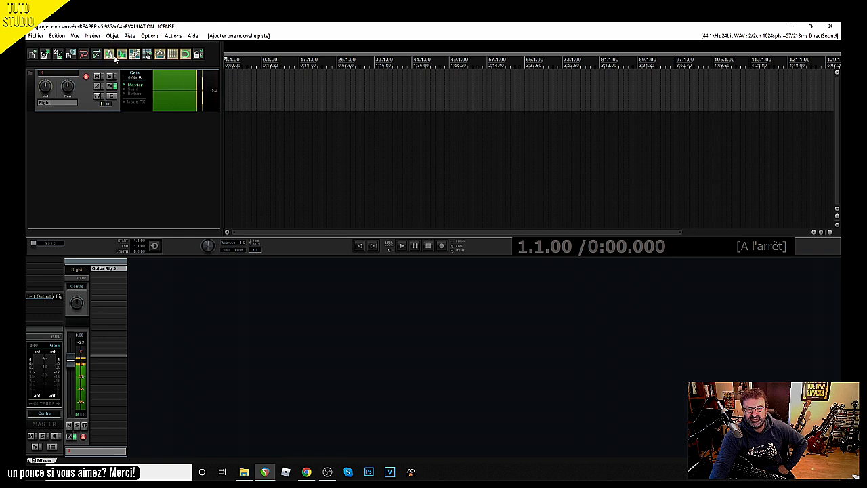
{"action": "left_click", "coordinate": [108, 54]}
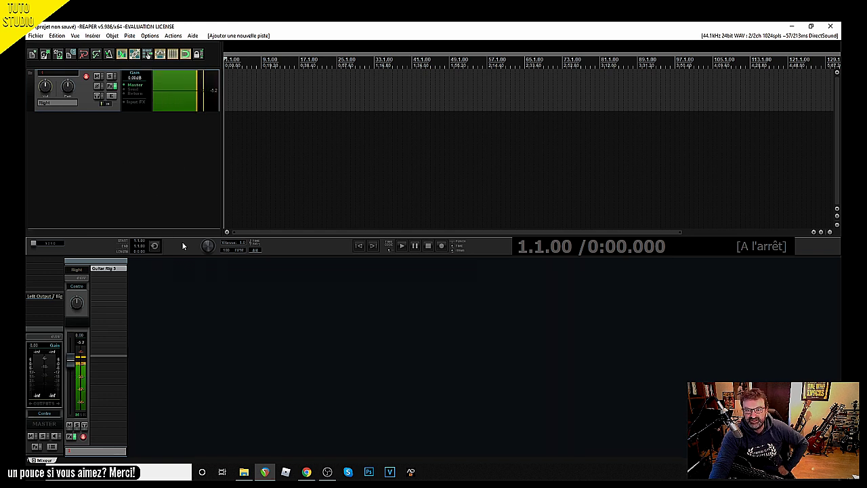
Step: Import groove01 from the playbacks_batterie folder onto the first track at the start of the timeline, and put the file window away
{"action": "left_click", "coordinate": [244, 474]}
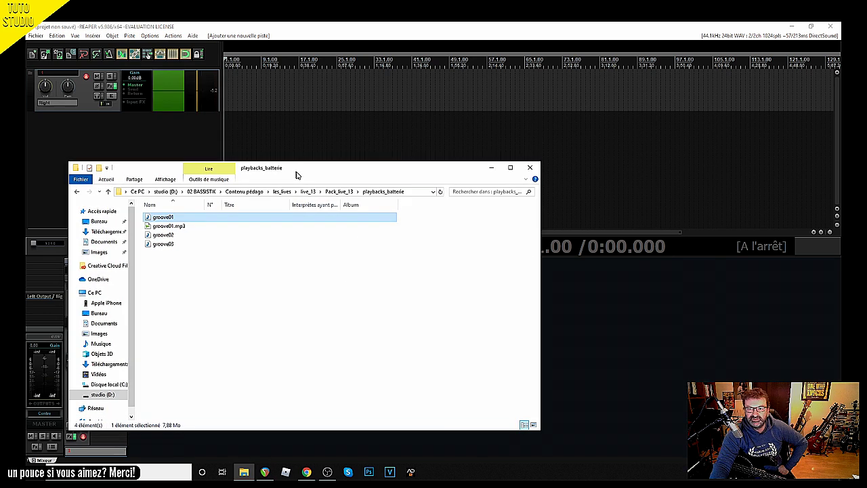
{"action": "left_click_drag", "start_coordinate": [287, 171], "coordinate": [434, 197]}
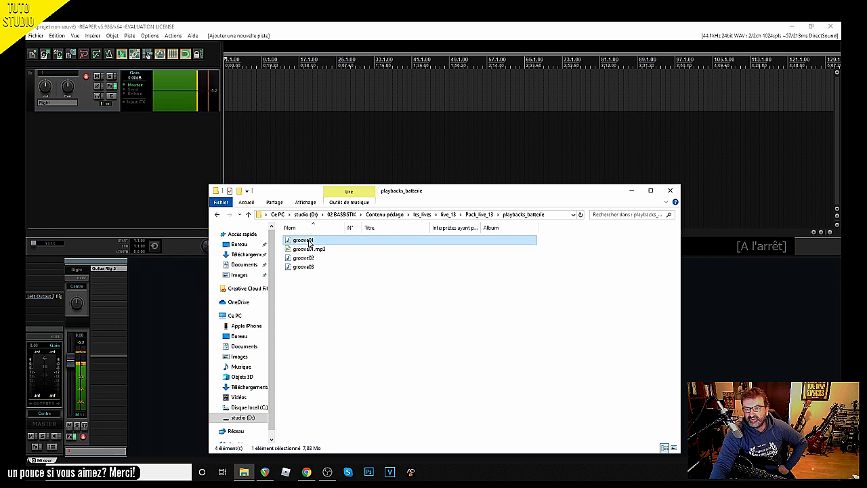
{"action": "left_click_drag", "start_coordinate": [308, 246], "coordinate": [226, 97]}
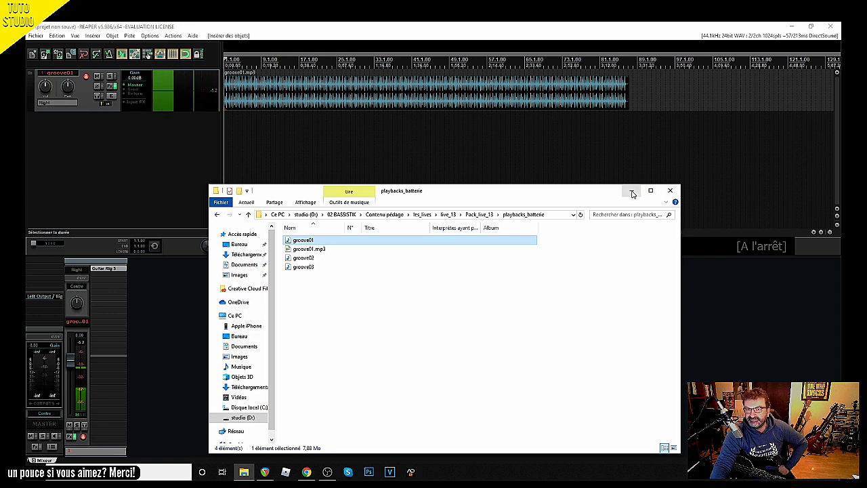
{"action": "left_click", "coordinate": [631, 193]}
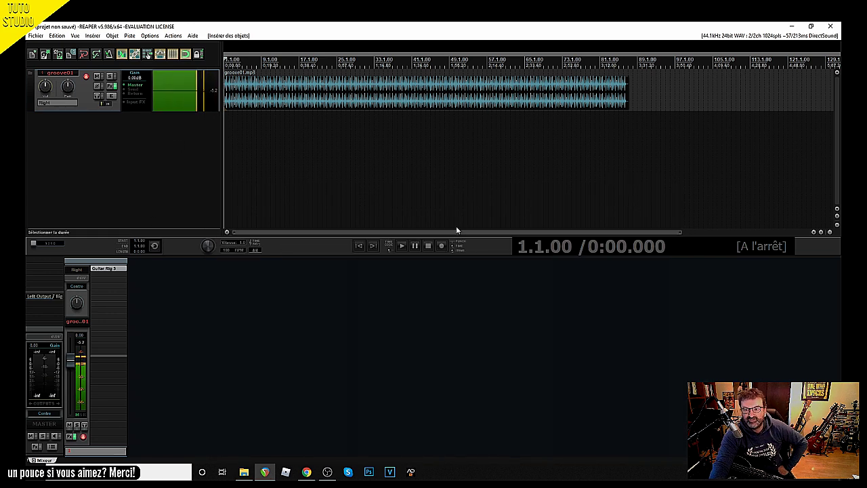
Step: Listen to the groove01 drum playback from the beginning twice, stopping it each time
{"action": "left_click", "coordinate": [402, 246]}
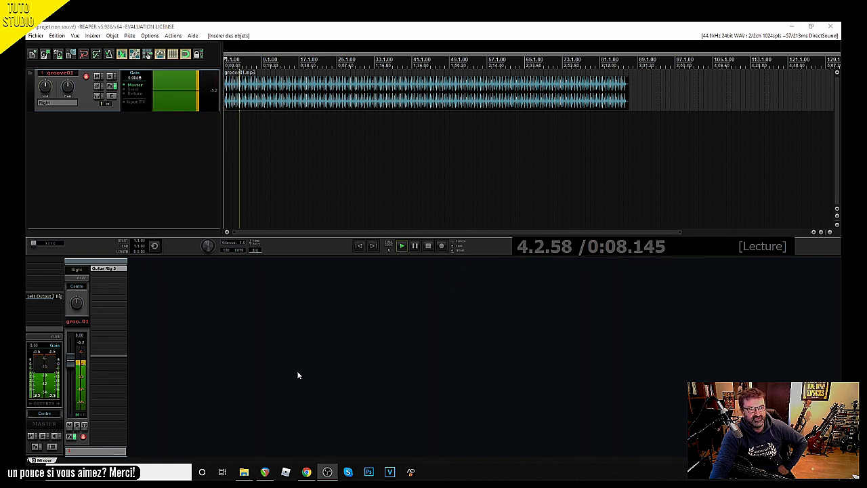
{"action": "left_click", "coordinate": [428, 247]}
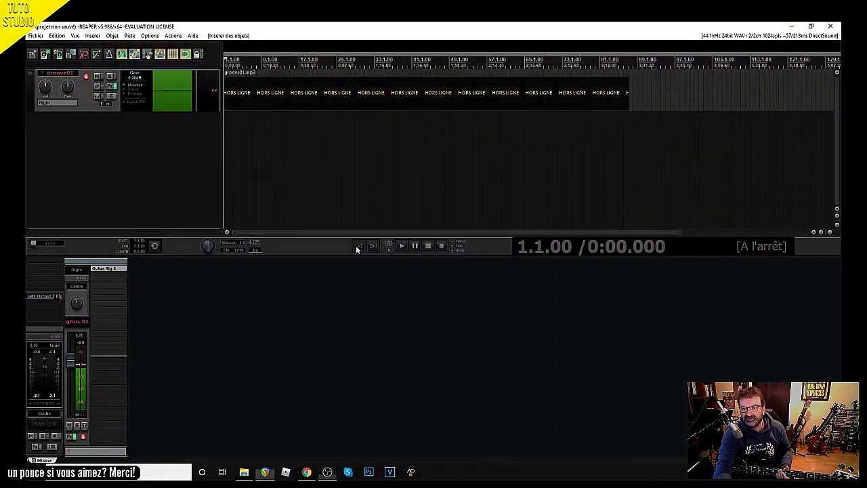
{"action": "left_click", "coordinate": [401, 245]}
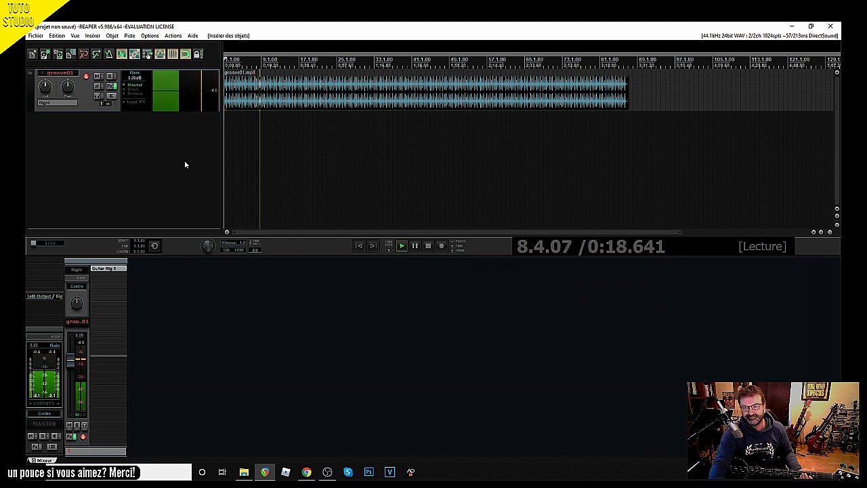
{"action": "left_click", "coordinate": [429, 245]}
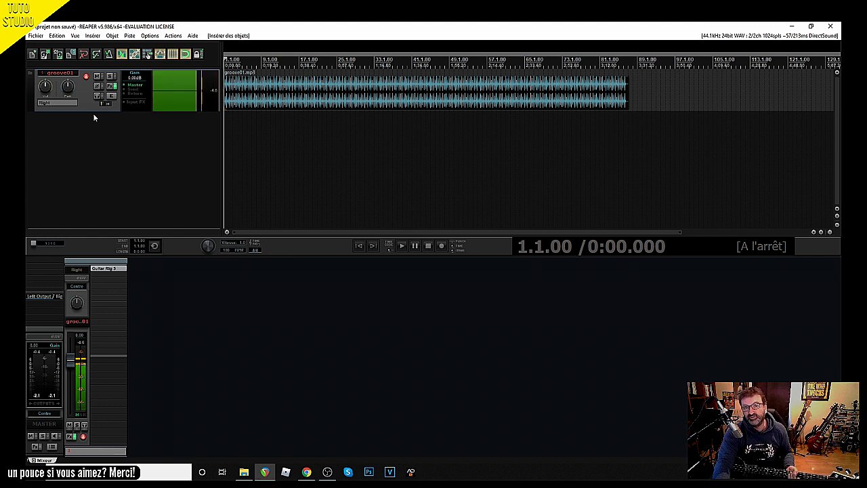
Step: Disarm recording on the groove01 track and insert a second track below it
{"action": "left_click", "coordinate": [85, 76]}
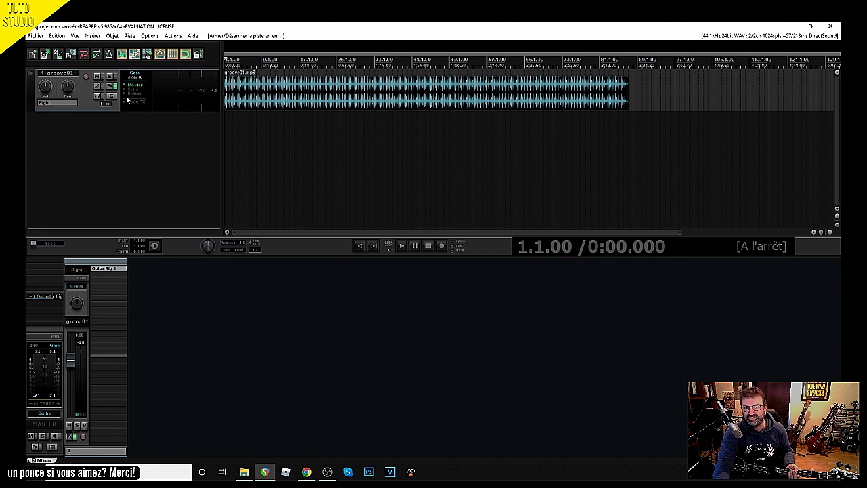
{"action": "right_click", "coordinate": [116, 158]}
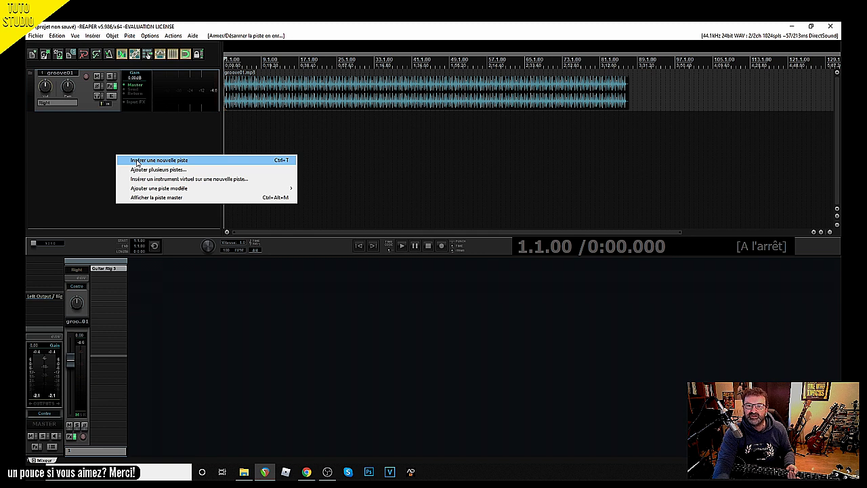
{"action": "left_click", "coordinate": [136, 159]}
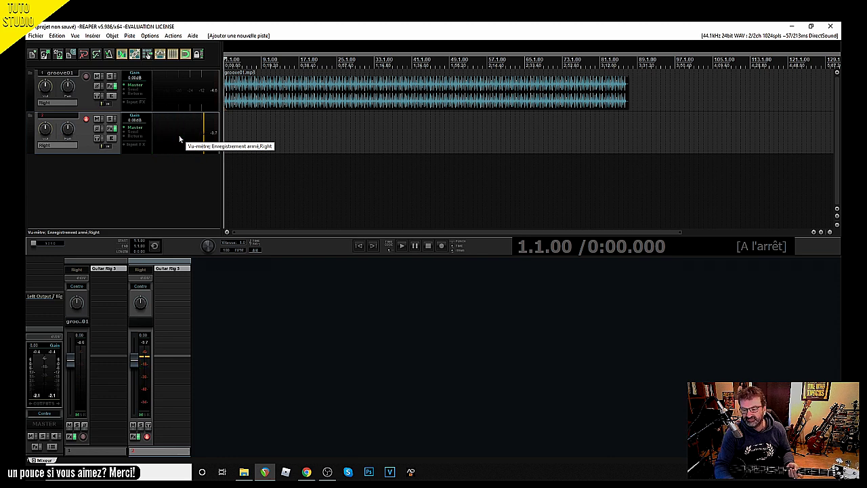
Step: With the second track armed, record a bass take of about 20 seconds over the groove01 playback
{"action": "left_click", "coordinate": [86, 120]}
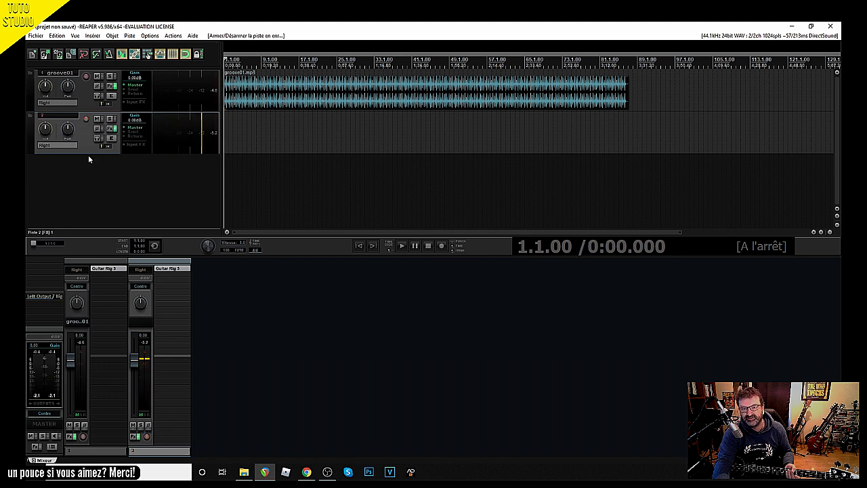
{"action": "left_click", "coordinate": [86, 120]}
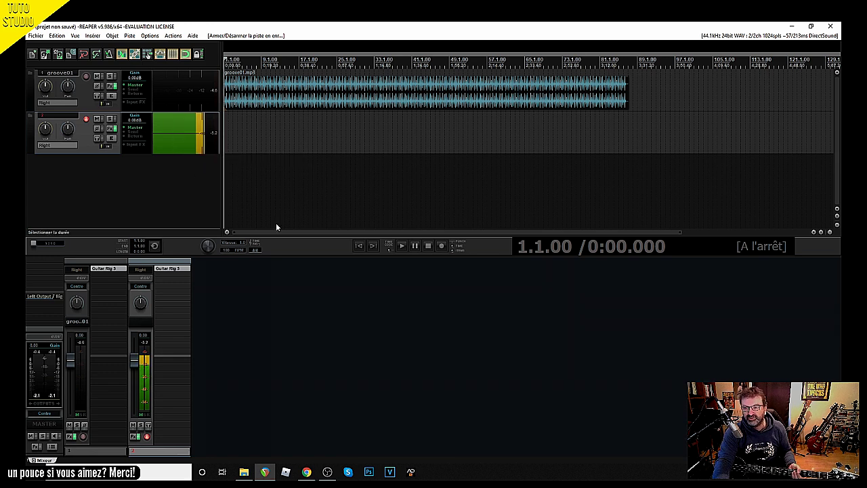
{"action": "left_click", "coordinate": [442, 246]}
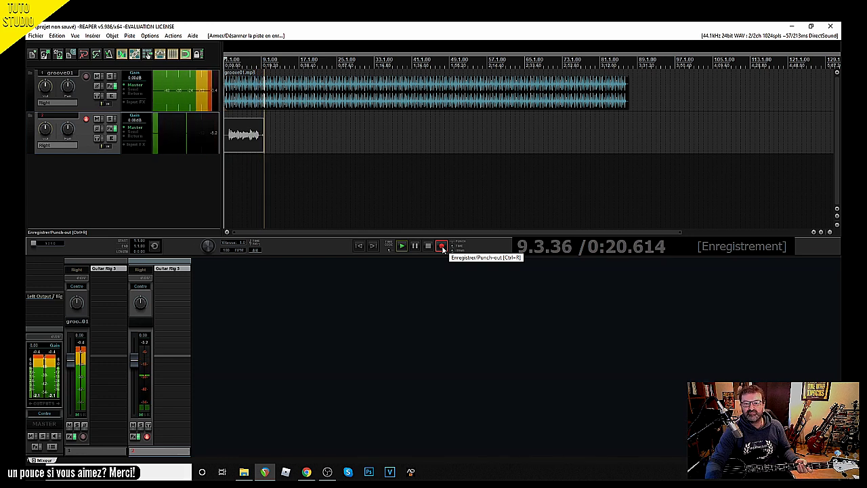
{"action": "left_click", "coordinate": [427, 246]}
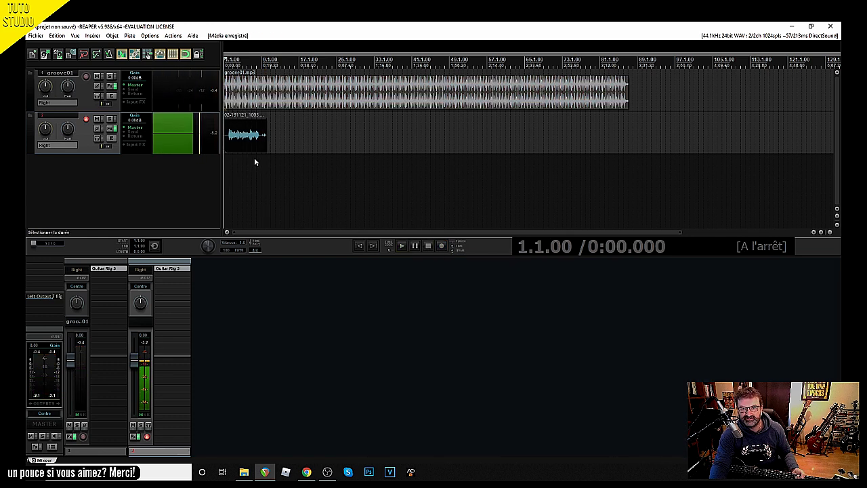
Step: Listen to the recorded bass take together with the groove01 playback from the beginning, and stop
{"action": "scroll", "coordinate": [261, 161], "scroll_direction": "up", "scroll_amount": 5}
{"action": "scroll", "coordinate": [261, 161], "scroll_direction": "down", "scroll_amount": 4}
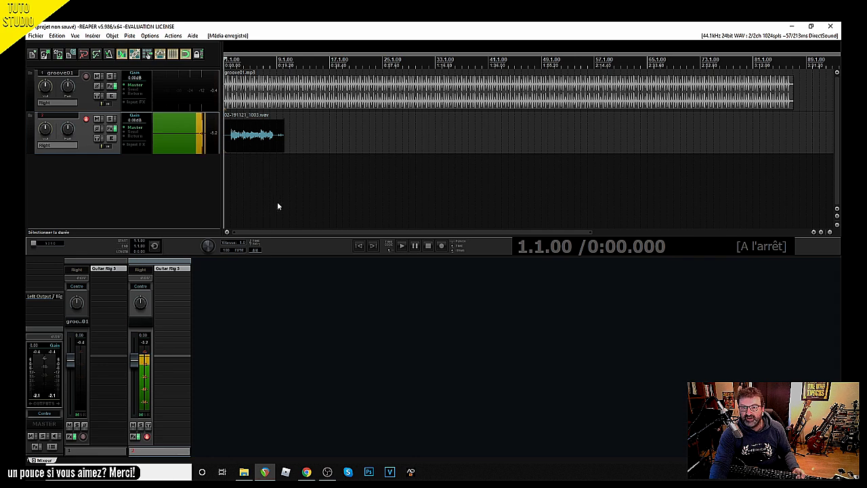
{"action": "scroll", "coordinate": [294, 173], "scroll_direction": "up", "scroll_amount": 4}
{"action": "scroll", "coordinate": [293, 173], "scroll_direction": "down", "scroll_amount": 4}
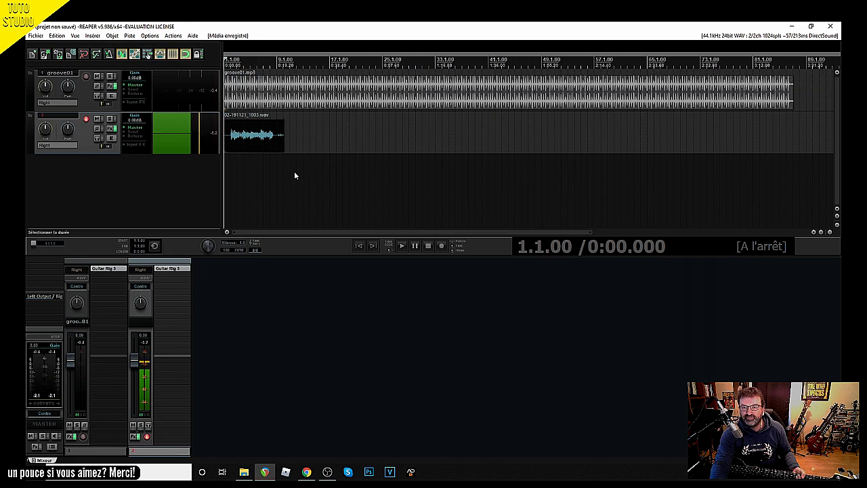
{"action": "scroll", "coordinate": [295, 176], "scroll_direction": "up", "scroll_amount": 4}
{"action": "scroll", "coordinate": [295, 174], "scroll_direction": "down", "scroll_amount": 3}
{"action": "scroll", "coordinate": [296, 175], "scroll_direction": "up", "scroll_amount": 2}
{"action": "scroll", "coordinate": [296, 175], "scroll_direction": "up", "scroll_amount": 3}
{"action": "scroll", "coordinate": [295, 175], "scroll_direction": "down", "scroll_amount": 3}
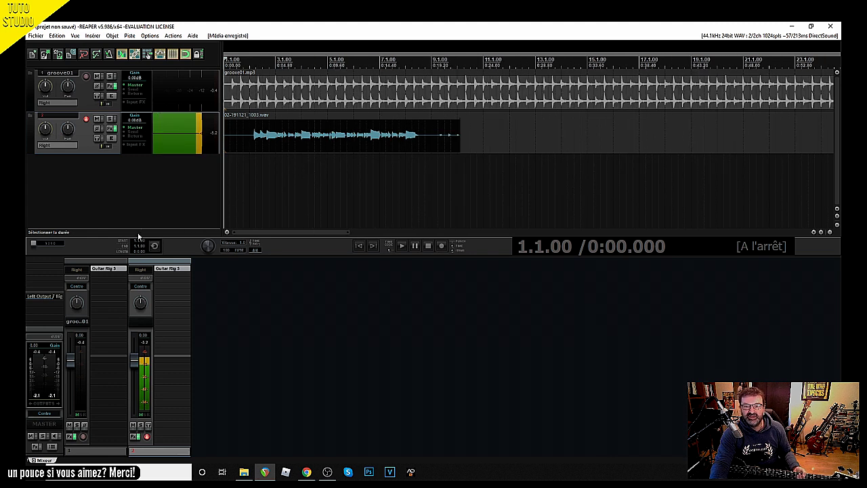
{"action": "left_click", "coordinate": [401, 247]}
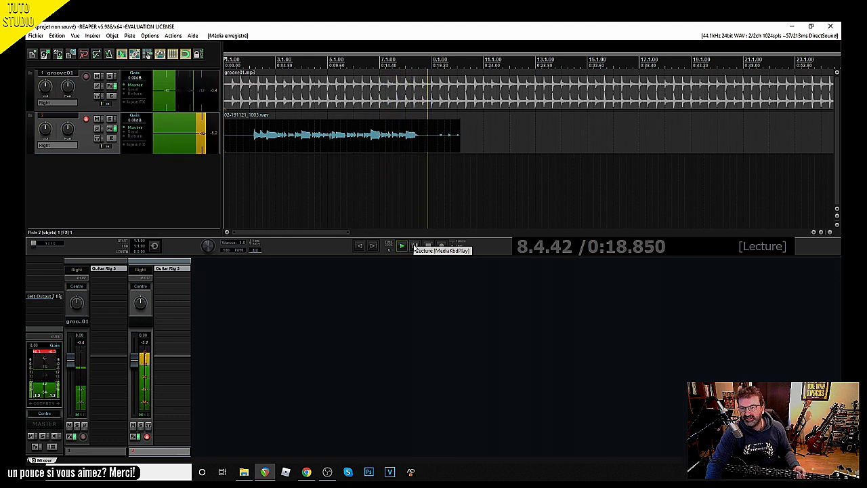
{"action": "left_click", "coordinate": [427, 246]}
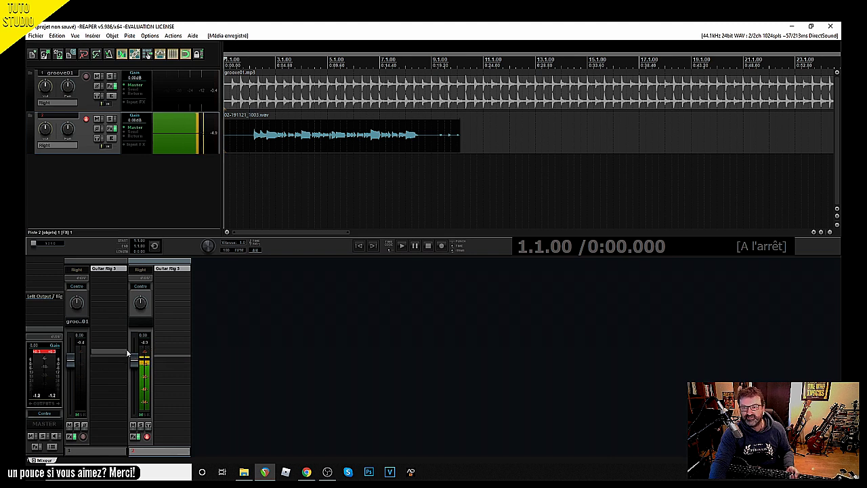
Step: Audition the mix with groove01's volume at -11.5 dB and +2.75 dB, set it to -9.41 dB, and stop playback
{"action": "left_click_drag", "start_coordinate": [73, 364], "coordinate": [73, 378]}
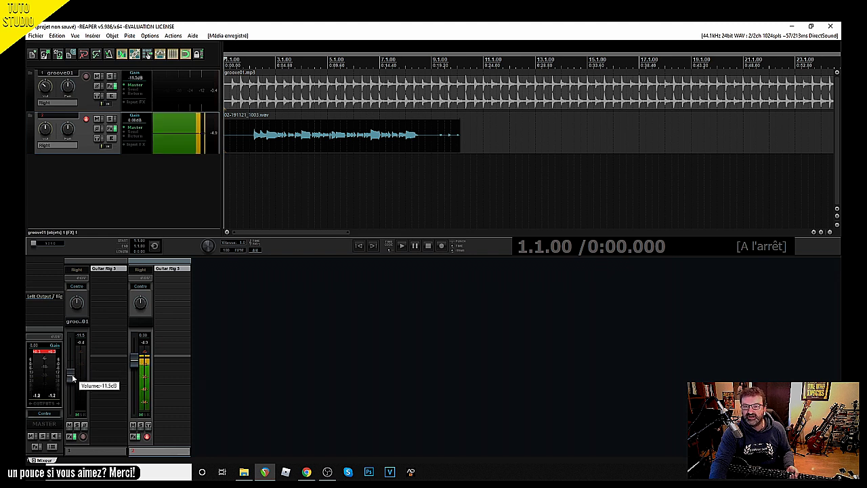
{"action": "left_click_drag", "start_coordinate": [73, 379], "coordinate": [73, 378]}
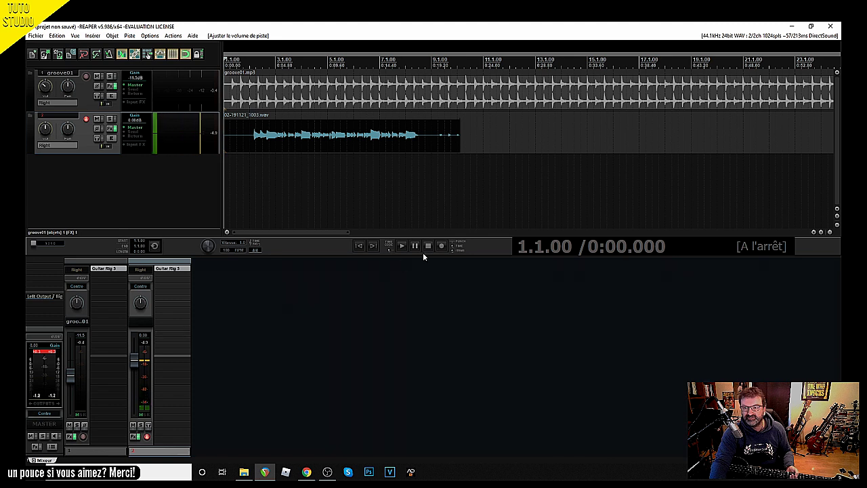
{"action": "left_click", "coordinate": [402, 246]}
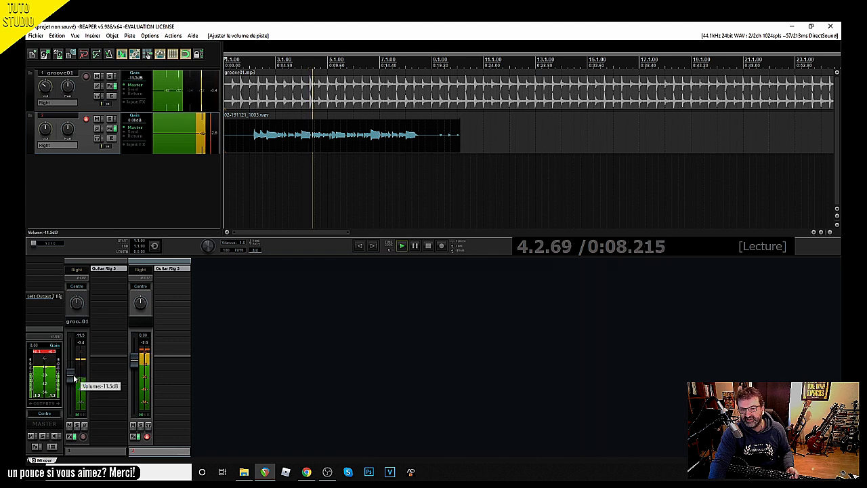
{"action": "left_click_drag", "start_coordinate": [69, 378], "coordinate": [76, 359]}
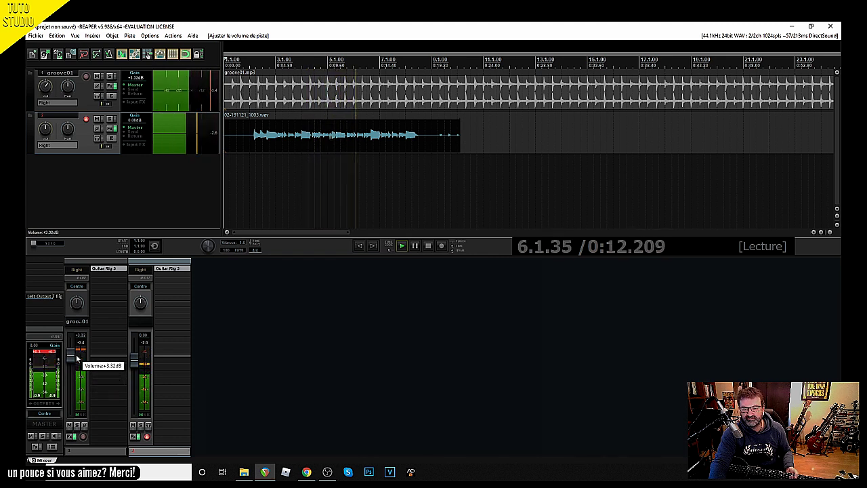
{"action": "scroll", "coordinate": [76, 359], "scroll_direction": "down", "scroll_amount": 1}
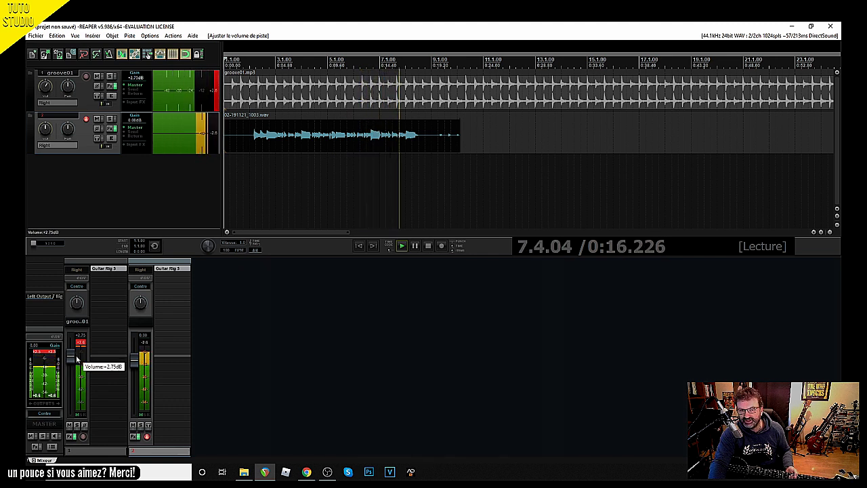
{"action": "left_click_drag", "start_coordinate": [77, 359], "coordinate": [76, 376]}
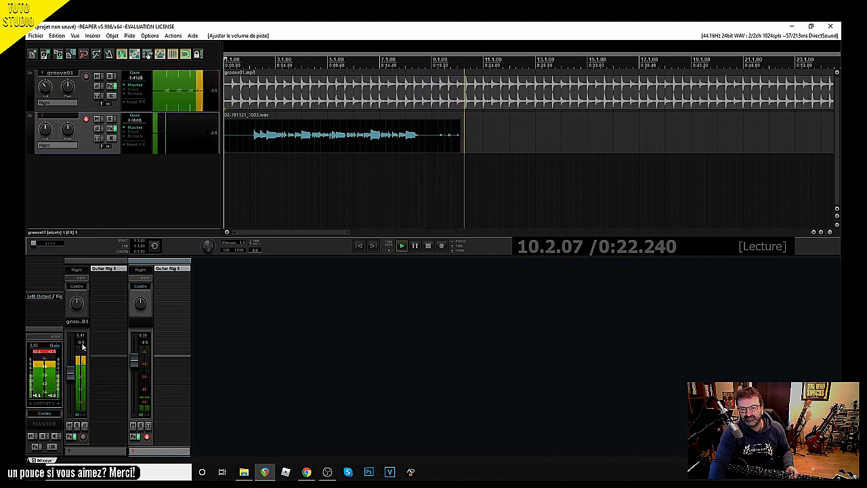
{"action": "left_click", "coordinate": [427, 246]}
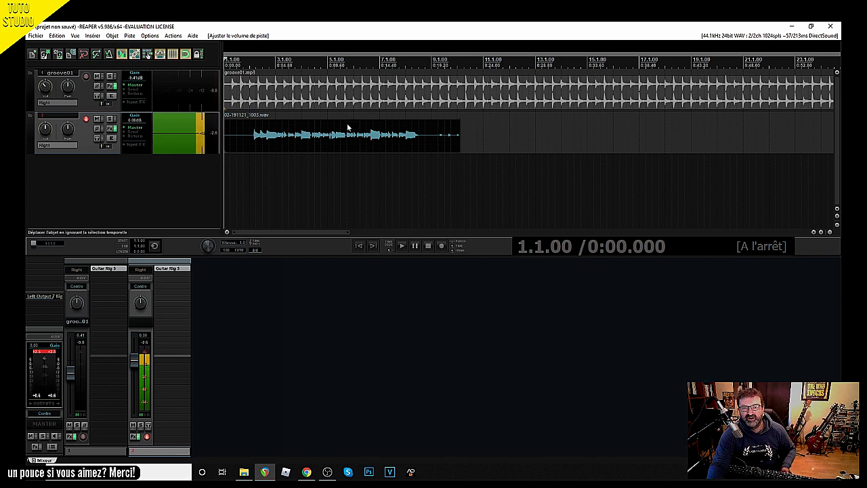
Step: Delete the recorded bass take from the second track
{"action": "scroll", "coordinate": [476, 132], "scroll_direction": "down", "scroll_amount": 2}
{"action": "scroll", "coordinate": [476, 129], "scroll_direction": "down", "scroll_amount": 2}
{"action": "scroll", "coordinate": [472, 130], "scroll_direction": "up", "scroll_amount": 3}
{"action": "scroll", "coordinate": [468, 128], "scroll_direction": "down", "scroll_amount": 4}
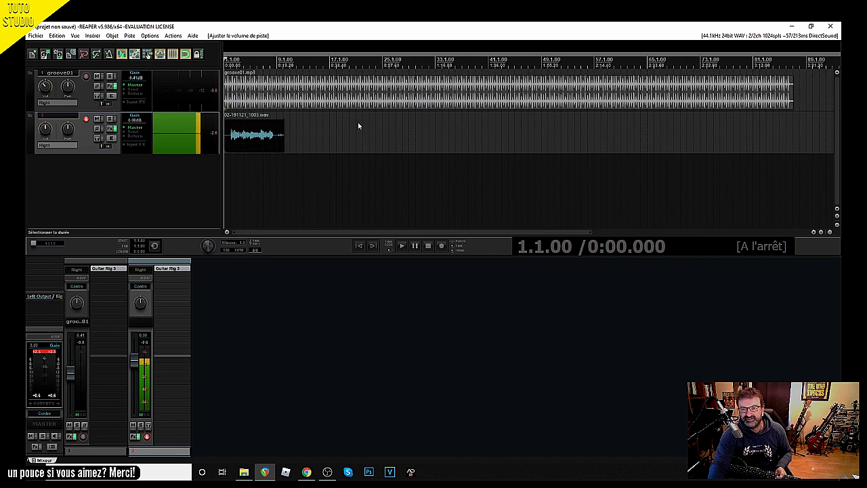
{"action": "scroll", "coordinate": [361, 137], "scroll_direction": "down", "scroll_amount": 2}
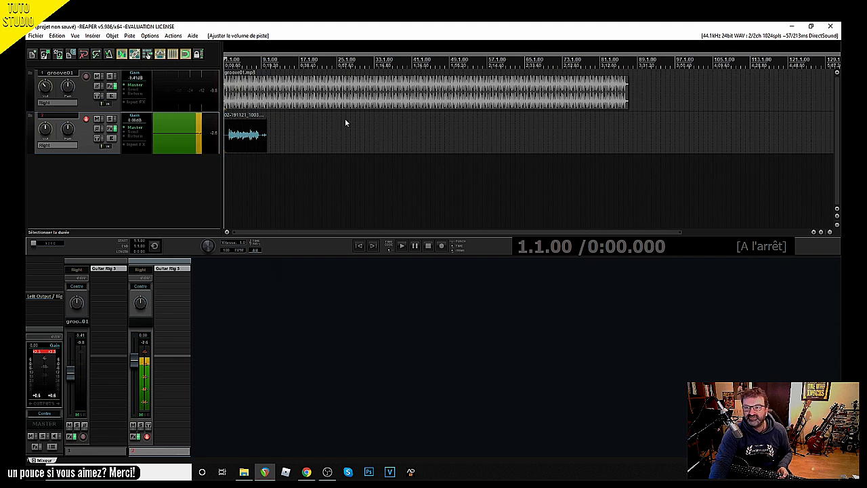
{"action": "scroll", "coordinate": [336, 124], "scroll_direction": "down", "scroll_amount": 2}
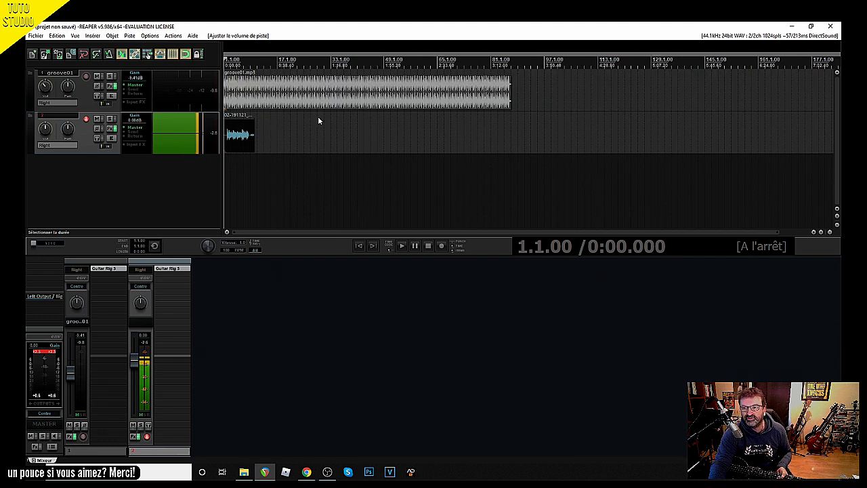
{"action": "scroll", "coordinate": [340, 122], "scroll_direction": "up", "scroll_amount": 3}
{"action": "scroll", "coordinate": [340, 123], "scroll_direction": "down", "scroll_amount": 2}
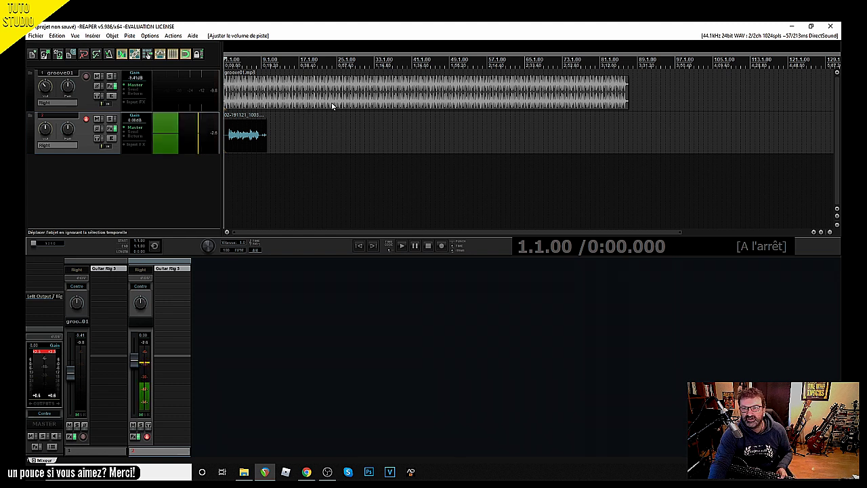
{"action": "left_click", "coordinate": [248, 138]}
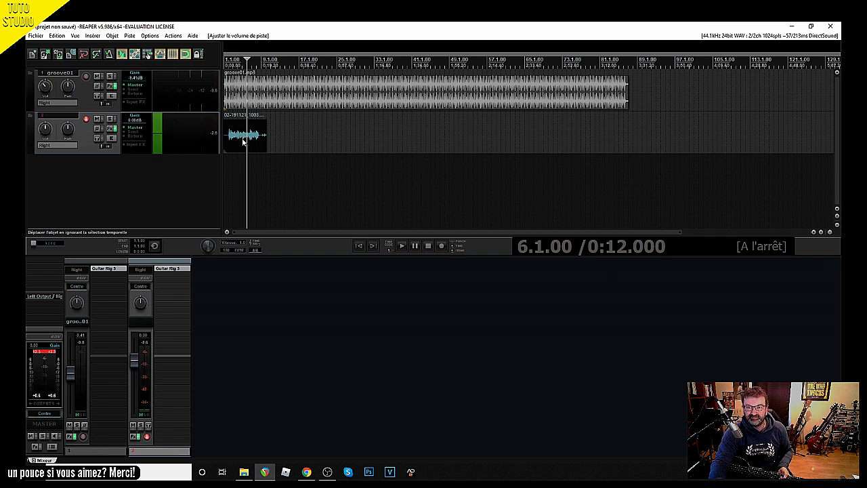
{"action": "left_click", "coordinate": [238, 135]}
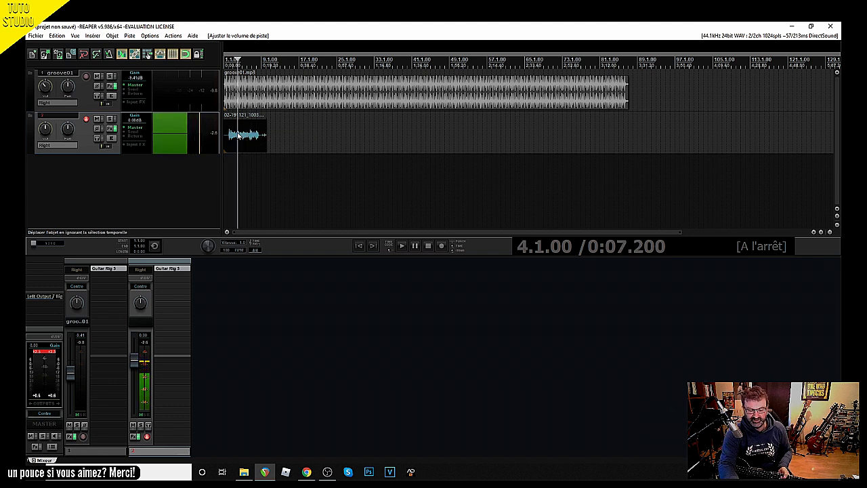
{"action": "key", "text": "Delete"}
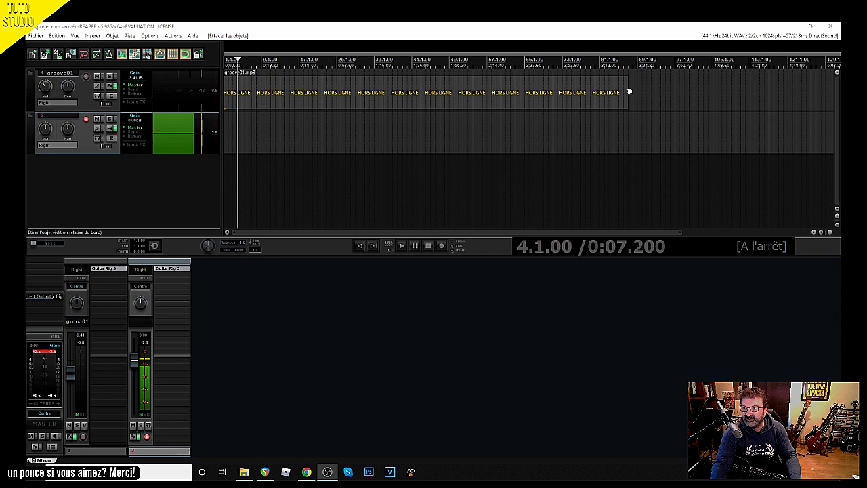
Step: Speed up groove01 to a rate of 1.196 by stretching its end back to bar 73
{"action": "left_click_drag", "start_coordinate": [629, 91], "coordinate": [629, 91]}
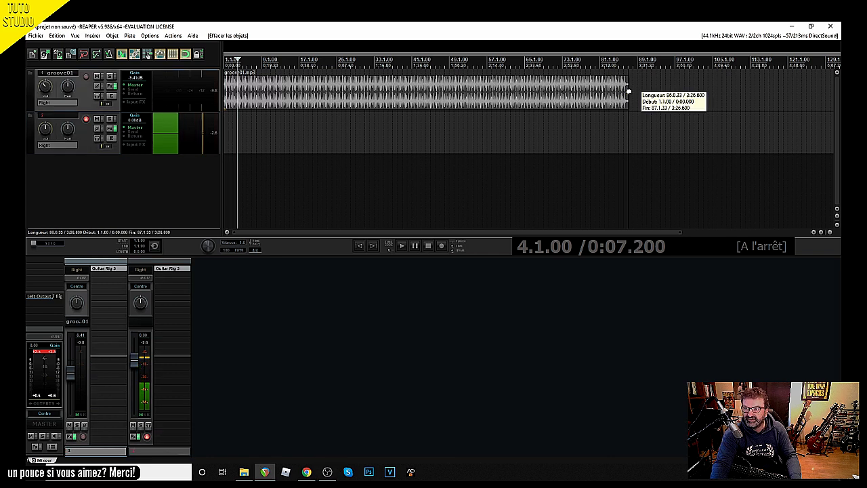
{"action": "left_click_drag", "start_coordinate": [629, 91], "coordinate": [562, 97]}
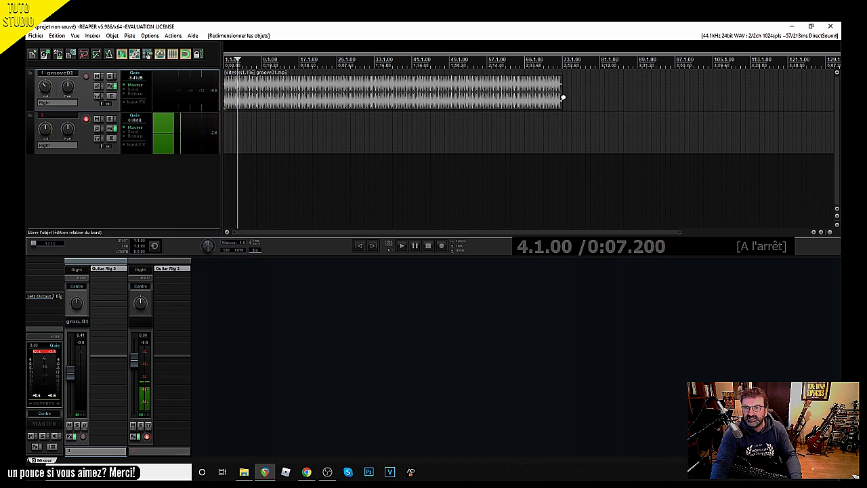
Step: Play the sped-up groove01 from the beginning, set its volume to -2.12 dB, and stop
{"action": "left_click", "coordinate": [358, 246]}
{"action": "left_click", "coordinate": [402, 247]}
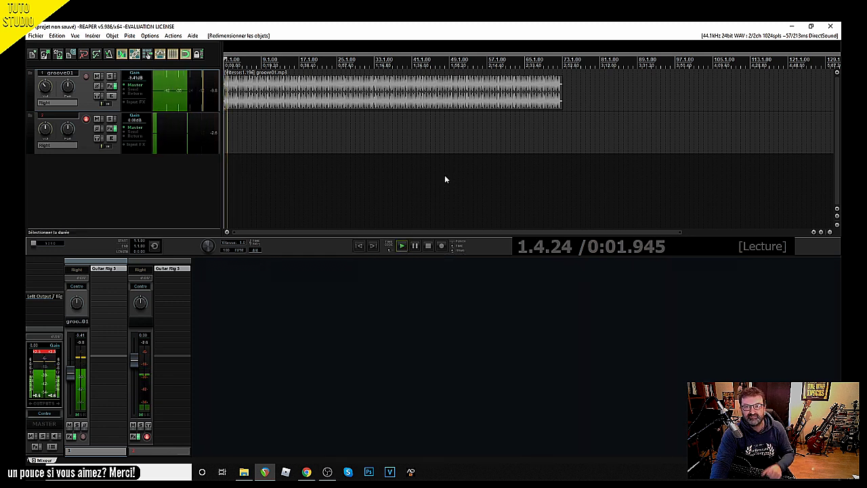
{"action": "left_click_drag", "start_coordinate": [71, 373], "coordinate": [73, 365]}
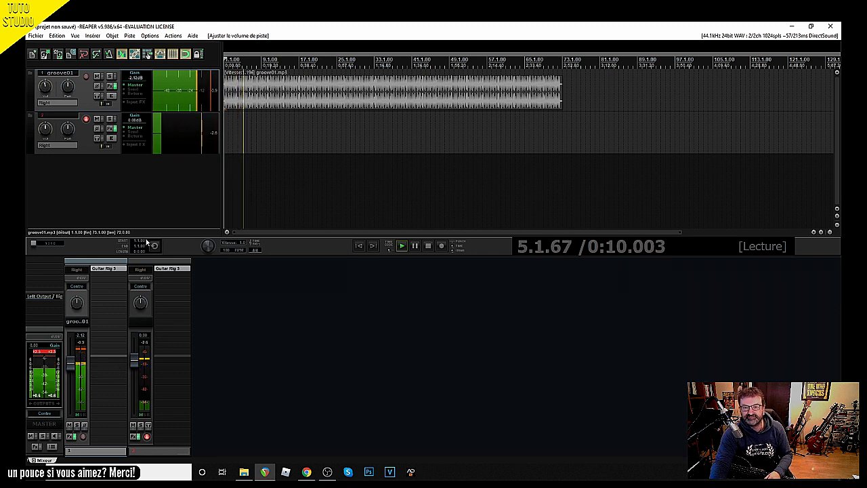
{"action": "left_click", "coordinate": [429, 245]}
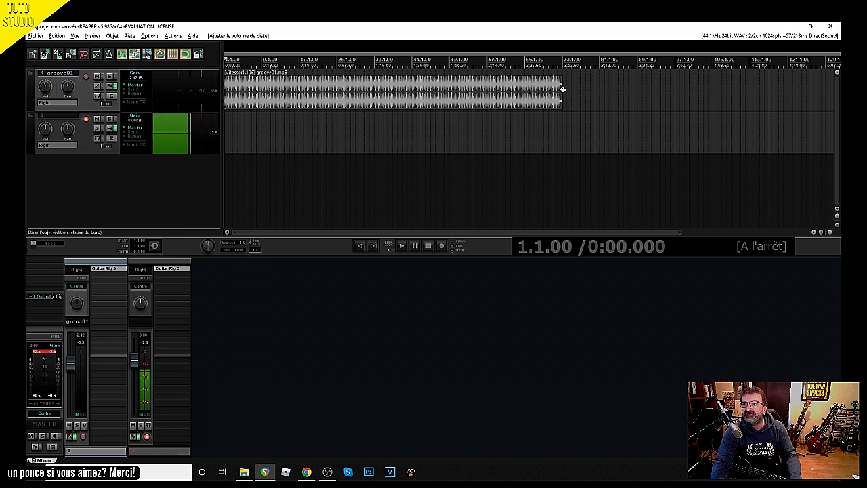
Step: Slow groove01 to a rate of 0.673 by stretching its end to bar 129, and record a bass take of about 38 seconds over it
{"action": "left_click_drag", "start_coordinate": [562, 89], "coordinate": [826, 99]}
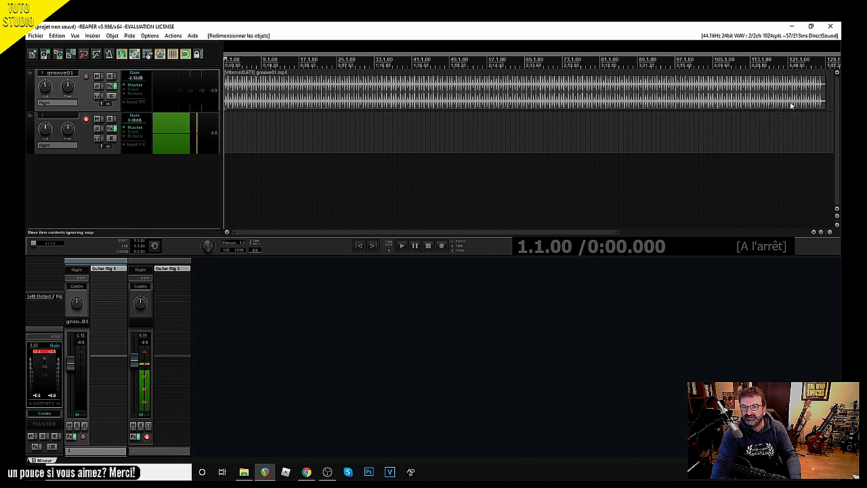
{"action": "left_click", "coordinate": [403, 245]}
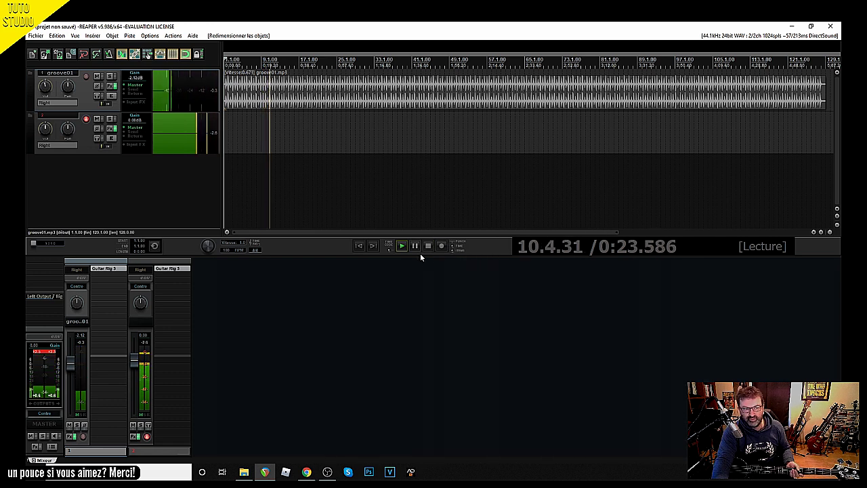
{"action": "left_click", "coordinate": [439, 247]}
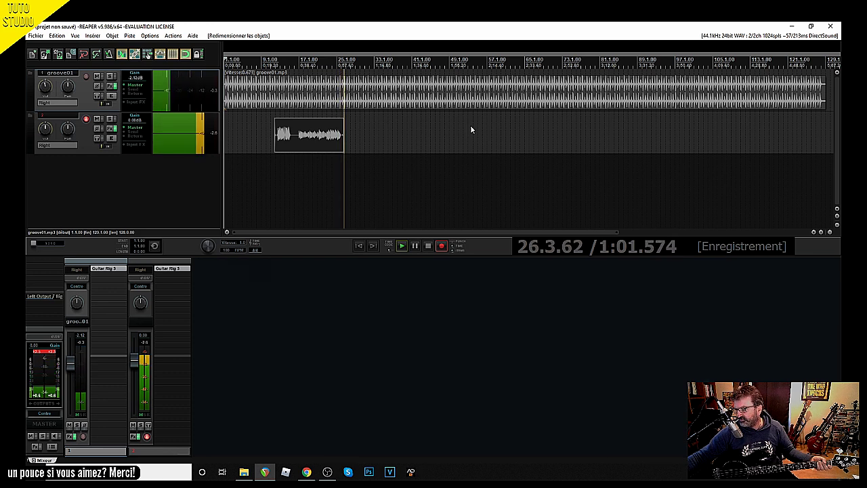
{"action": "left_click", "coordinate": [427, 246]}
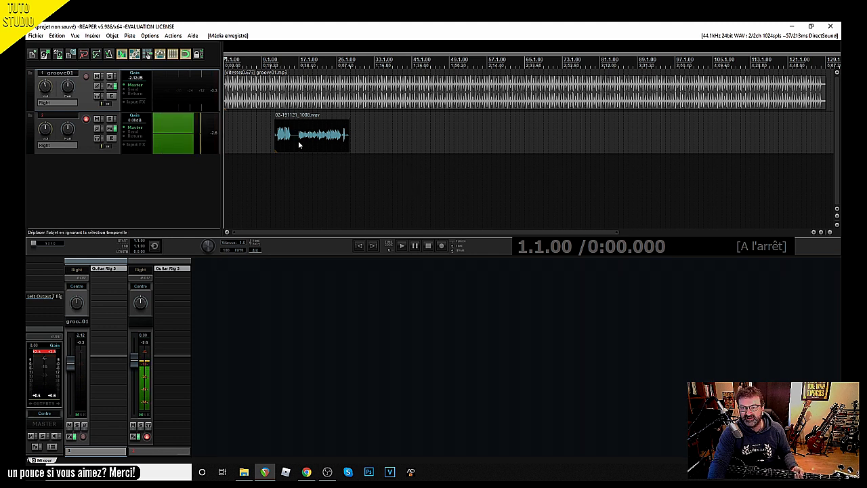
Step: Place the edit cursor at 16.4.00, before the second phrase of the new bass take, and play the mix from there
{"action": "left_click", "coordinate": [293, 169]}
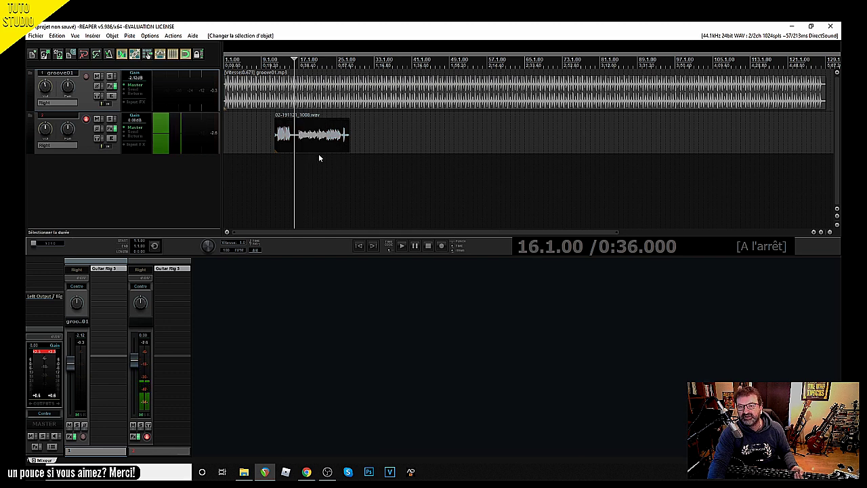
{"action": "scroll", "coordinate": [323, 159], "scroll_direction": "up", "scroll_amount": 3}
{"action": "scroll", "coordinate": [438, 157], "scroll_direction": "down", "scroll_amount": 3}
{"action": "scroll", "coordinate": [395, 165], "scroll_direction": "up", "scroll_amount": 3}
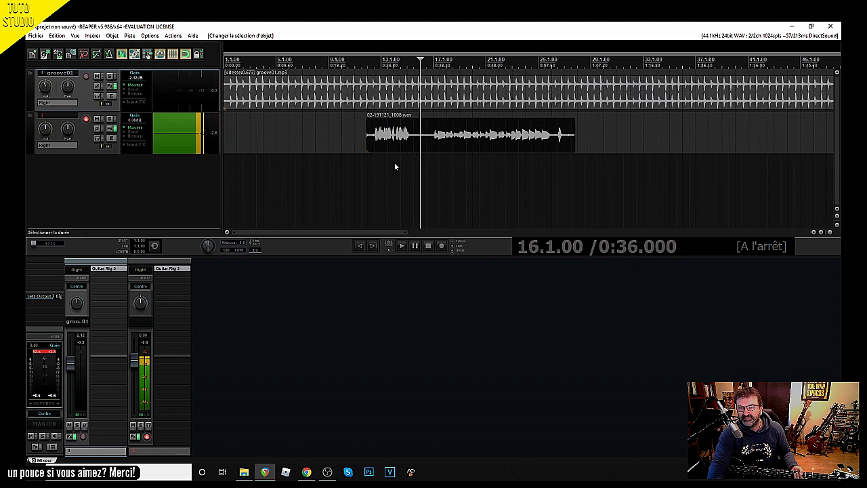
{"action": "scroll", "coordinate": [395, 166], "scroll_direction": "up", "scroll_amount": 2}
{"action": "left_click", "coordinate": [548, 149]}
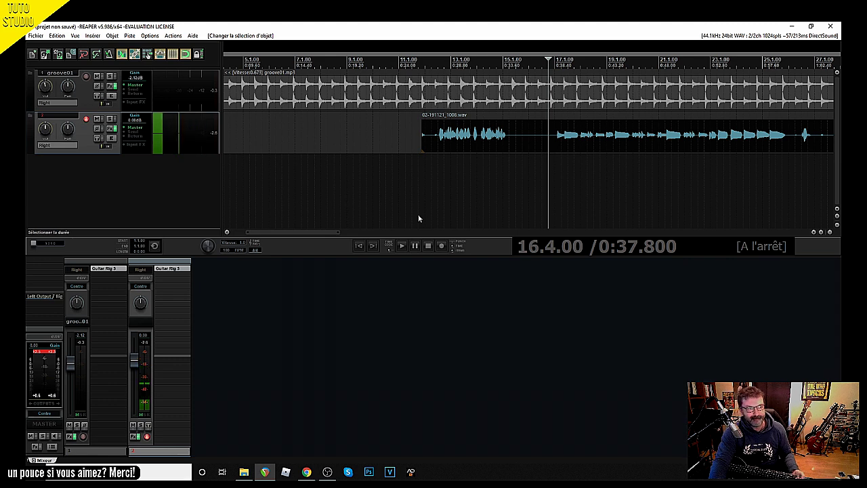
{"action": "left_click", "coordinate": [401, 246]}
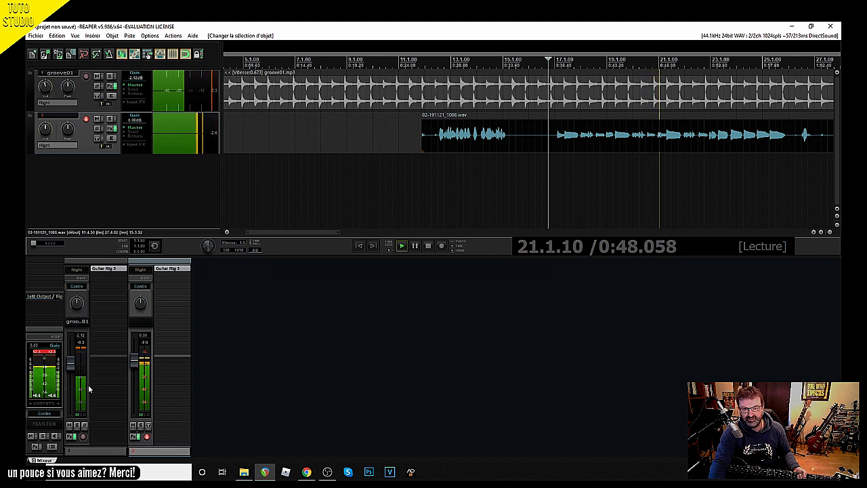
Step: Set groove01's volume to -6.82 dB during playback, and stop
{"action": "scroll", "coordinate": [72, 366], "scroll_direction": "down", "scroll_amount": 2}
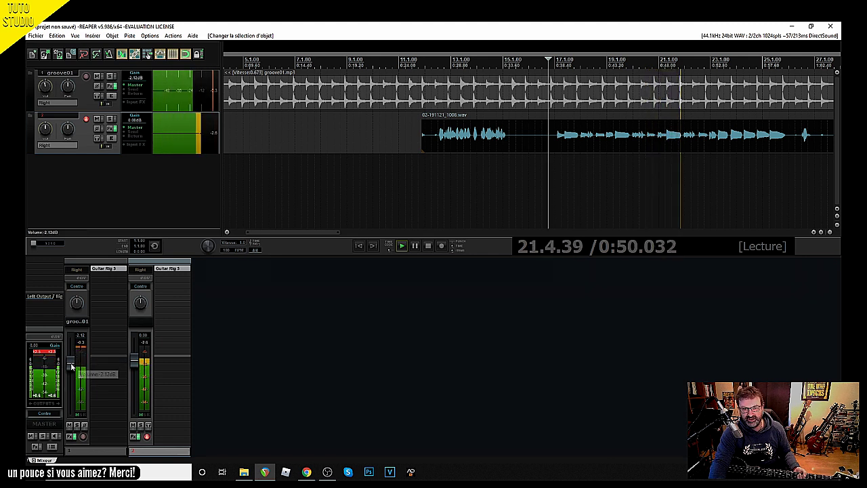
{"action": "left_click_drag", "start_coordinate": [71, 366], "coordinate": [71, 373]}
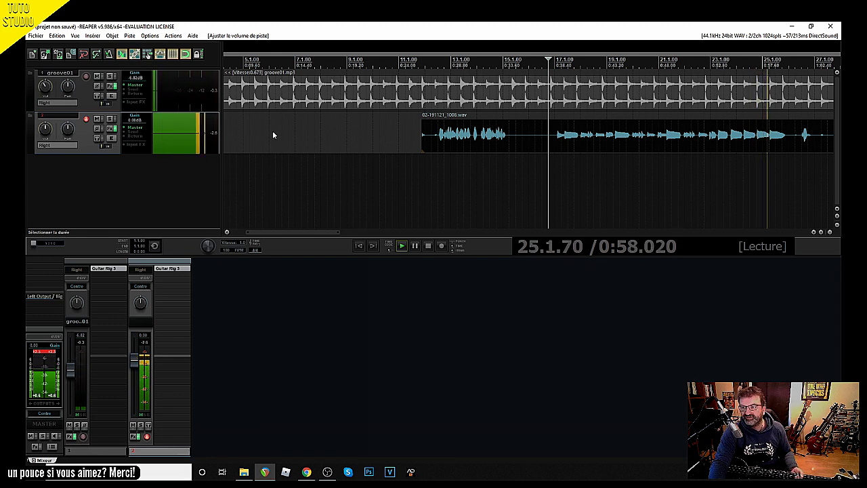
{"action": "left_click", "coordinate": [429, 246]}
{"action": "scroll", "coordinate": [357, 184], "scroll_direction": "down", "scroll_amount": 3}
{"action": "scroll", "coordinate": [355, 180], "scroll_direction": "down", "scroll_amount": 2}
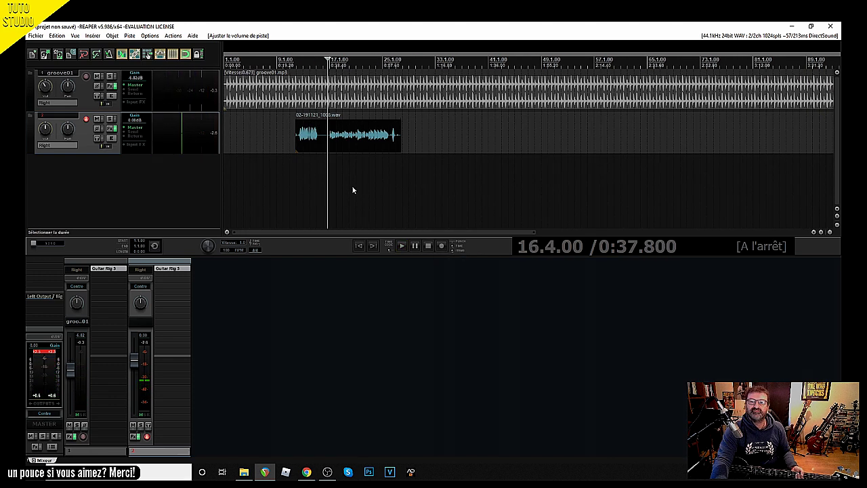
{"action": "scroll", "coordinate": [347, 184], "scroll_direction": "down", "scroll_amount": 1}
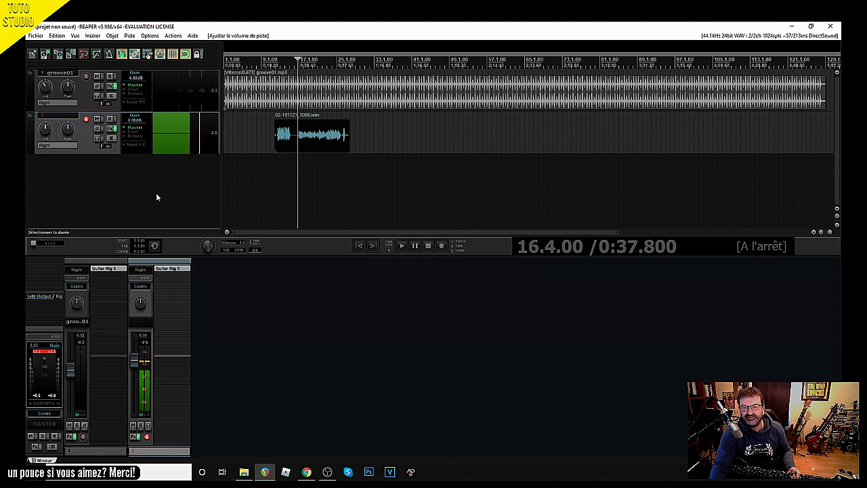
{"action": "scroll", "coordinate": [258, 192], "scroll_direction": "down", "scroll_amount": 1}
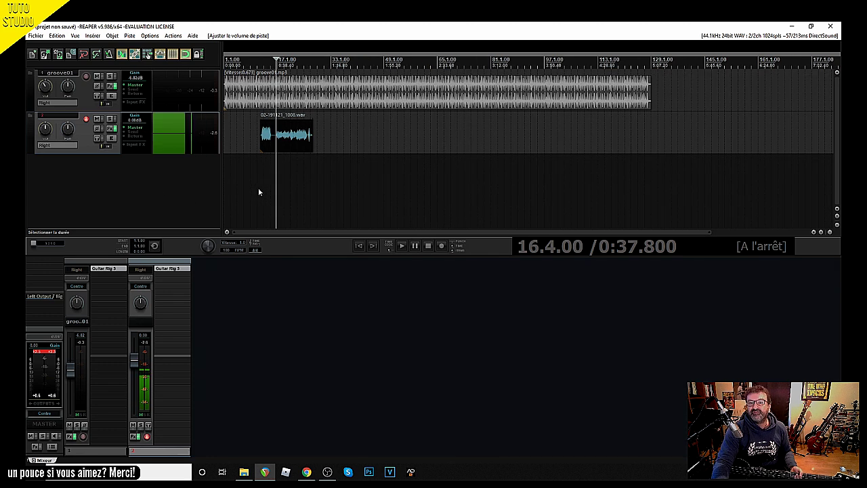